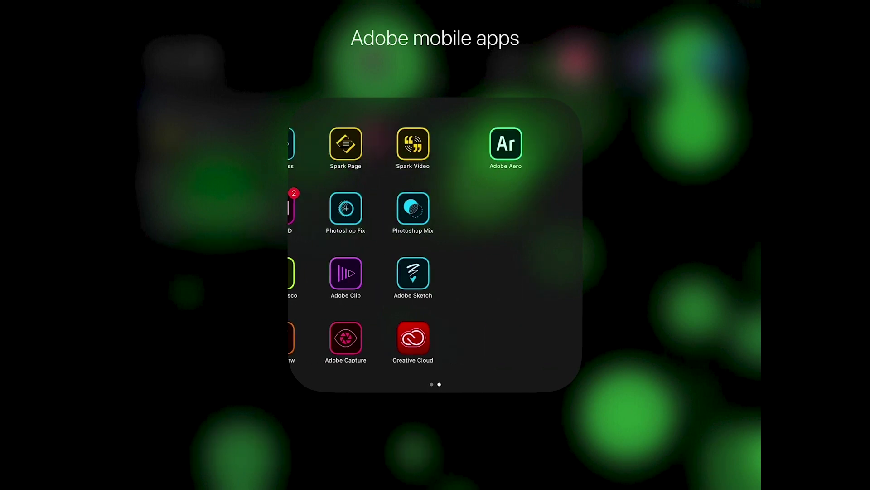
Launch Adobe Aero from the Adobe mobile apps folder.
left_click(333, 144)
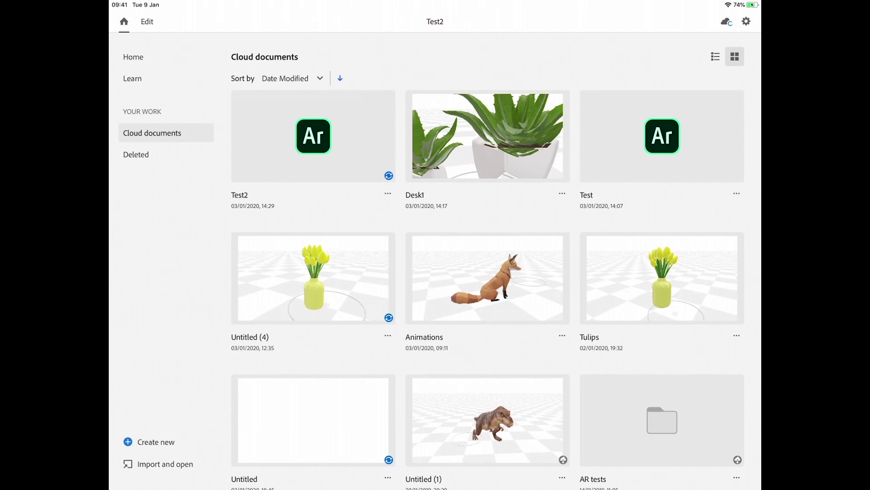
scroll(488, 289, "down", 3)
scroll(488, 289, "up", 4)
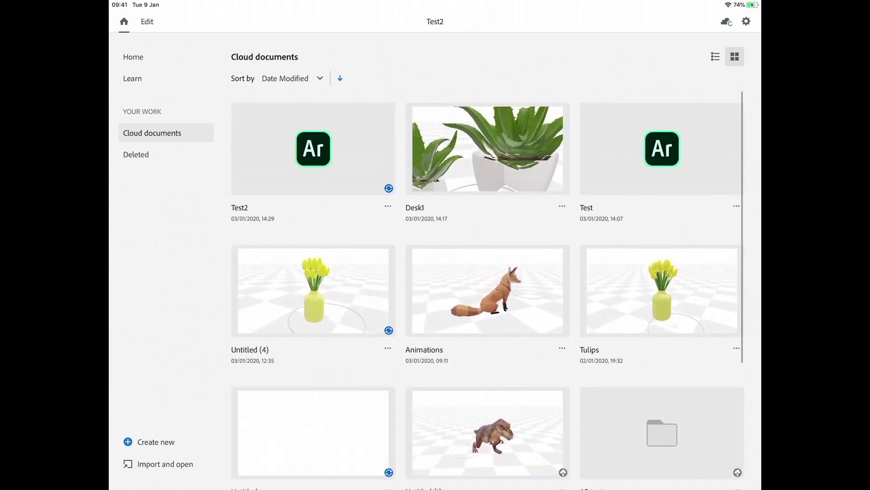
scroll(488, 289, "down", 2)
scroll(487, 289, "up", 2)
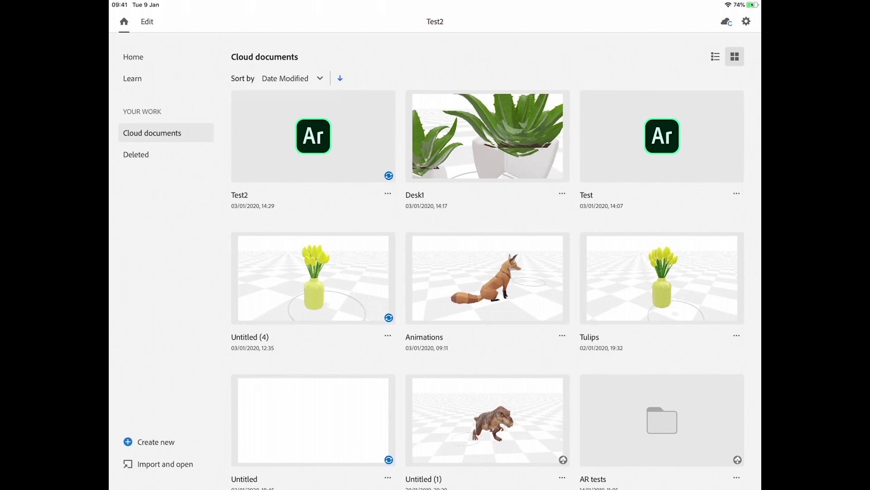
Create a new scene and set a surface anchor on the wooden desk.
left_click(136, 441)
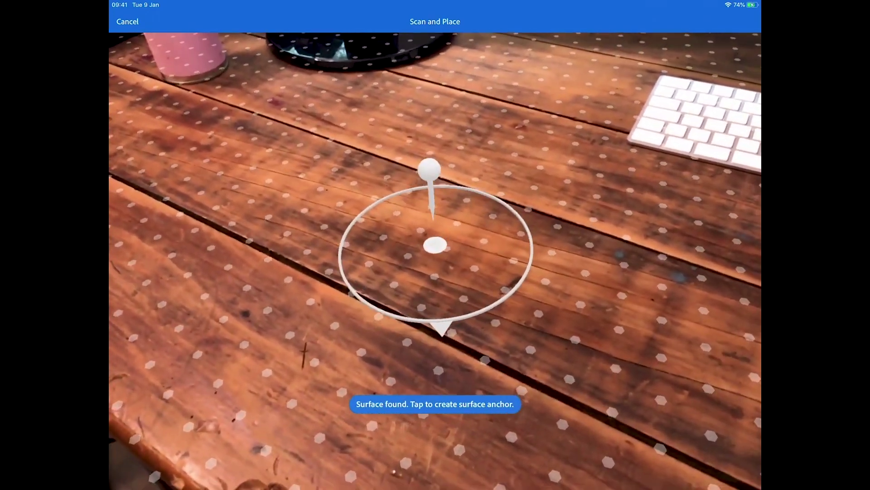
left_click(436, 245)
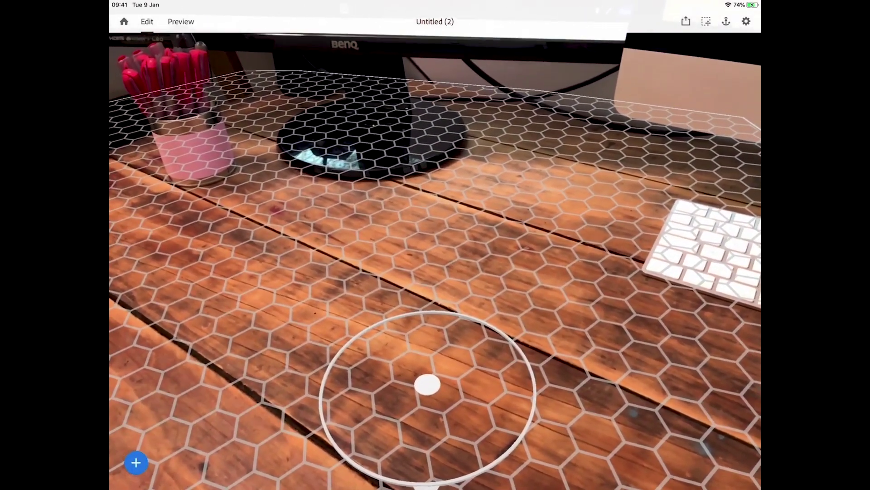
Browse Starter Assets through Basic shapes and Furniture, then open the Plants collection.
left_click(136, 462)
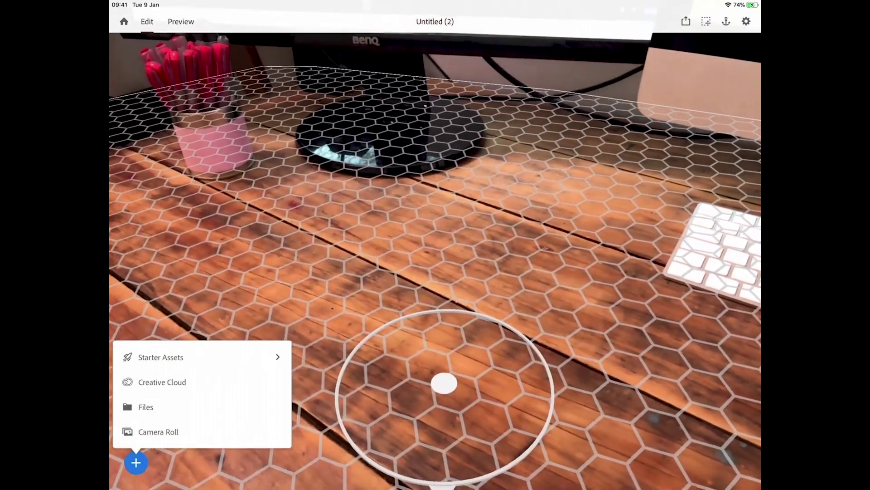
left_click(170, 358)
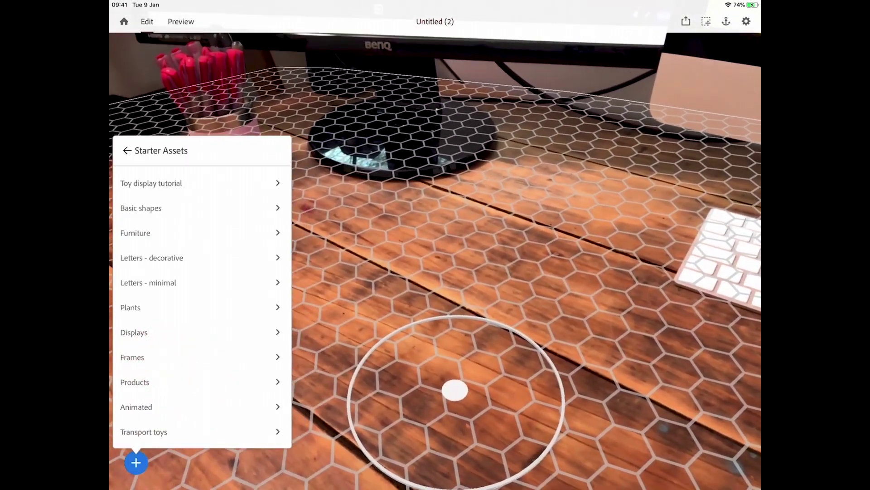
left_click(141, 208)
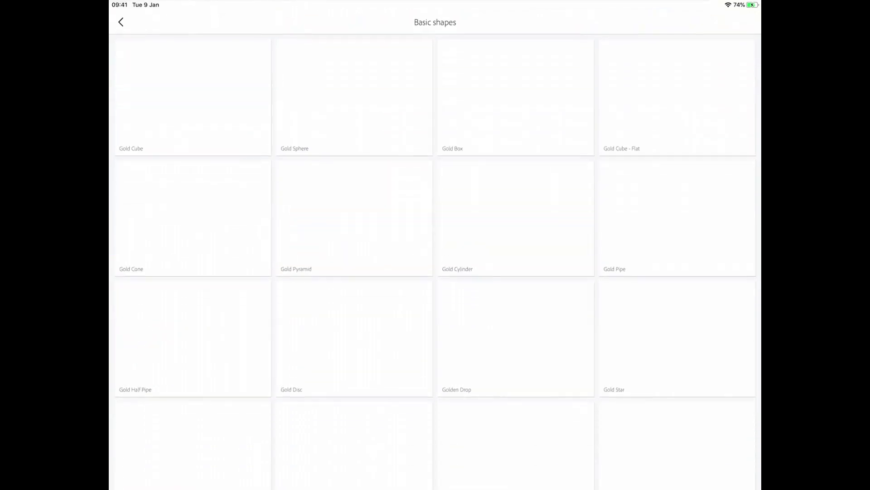
scroll(436, 272, "down", 3)
scroll(436, 272, "up", 3)
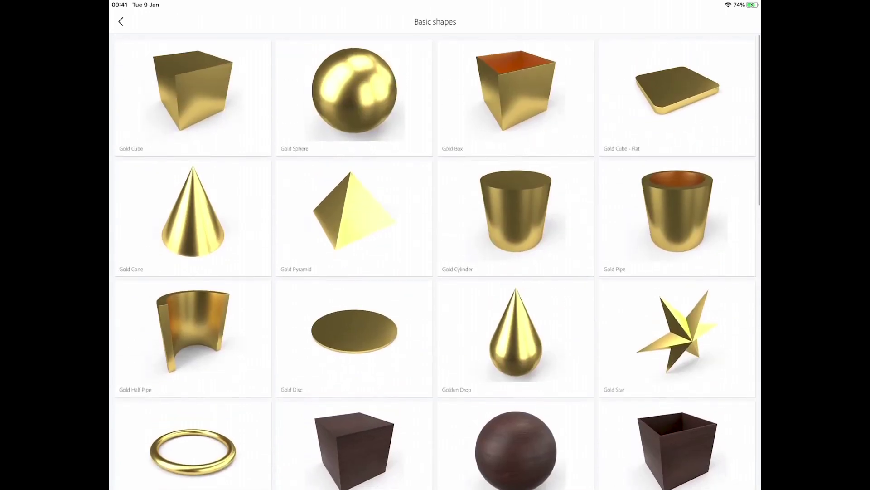
left_click(121, 21)
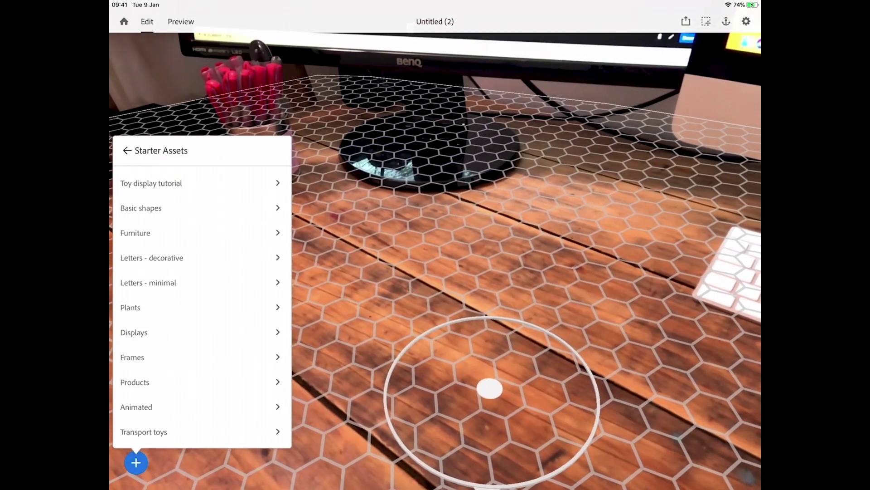
left_click(141, 232)
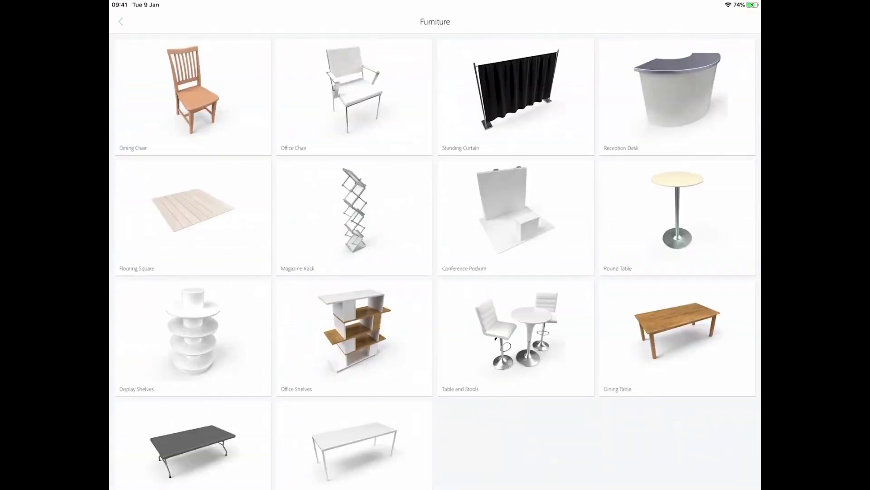
left_click(121, 22)
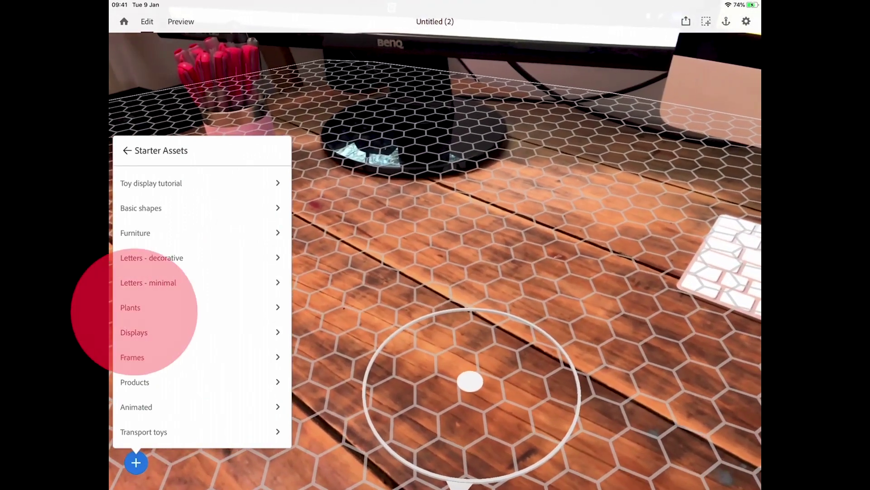
left_click(131, 307)
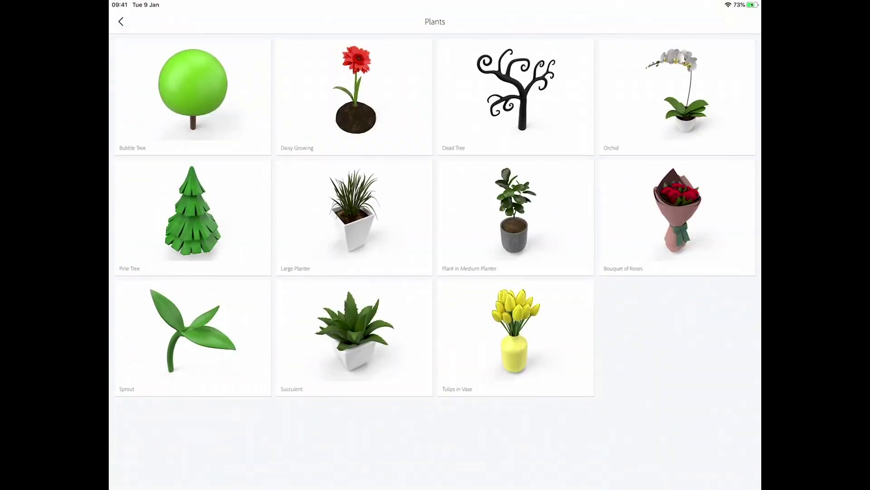
Pick the Succulent model, set it down on the desk, and select it.
left_click(354, 336)
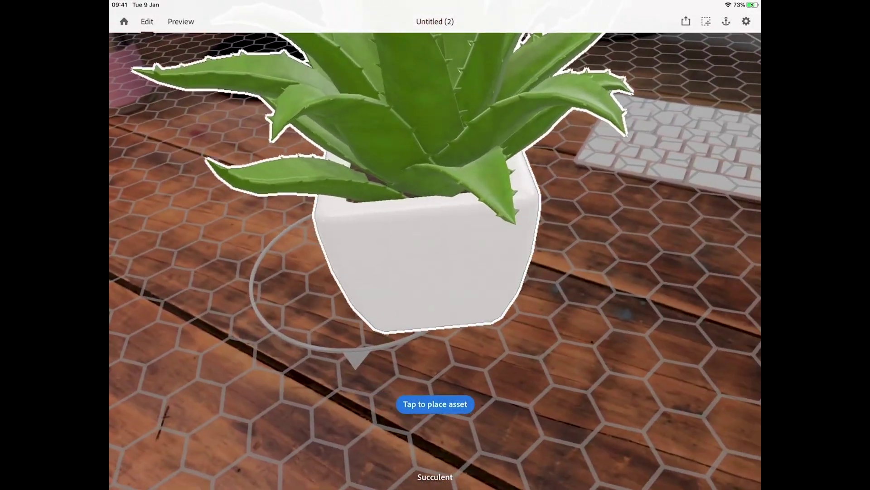
left_click(435, 404)
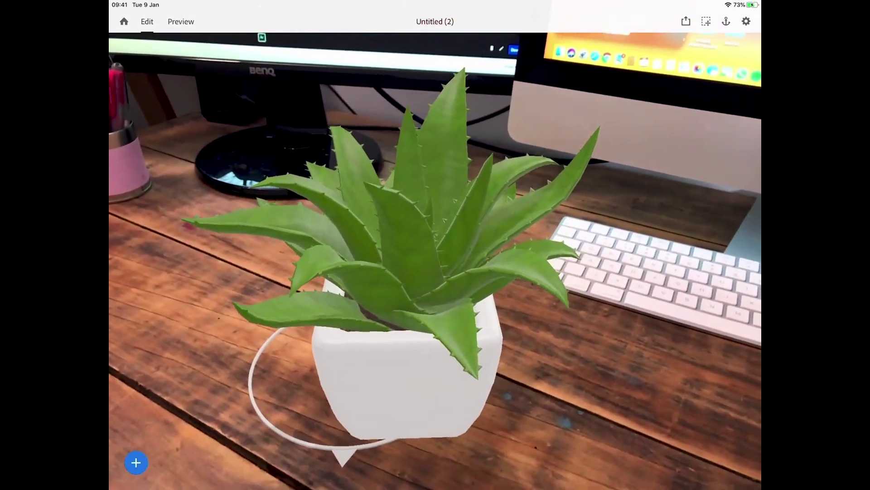
left_click(417, 320)
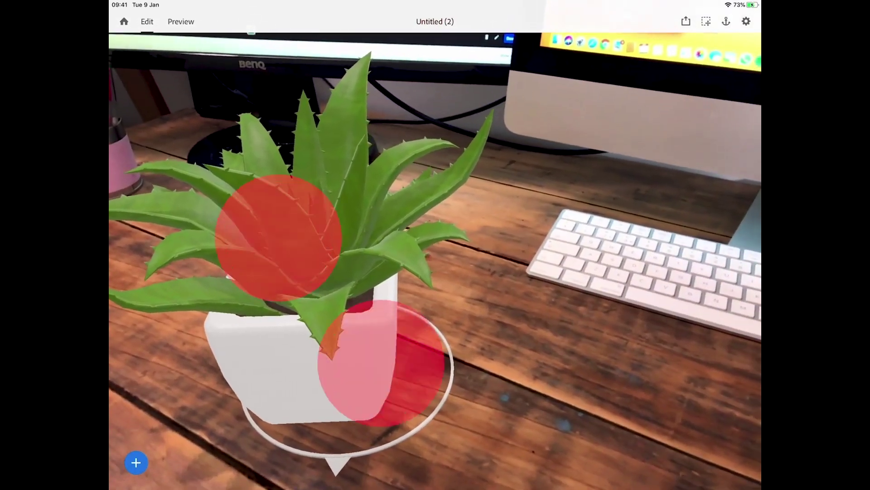
left_click(279, 239)
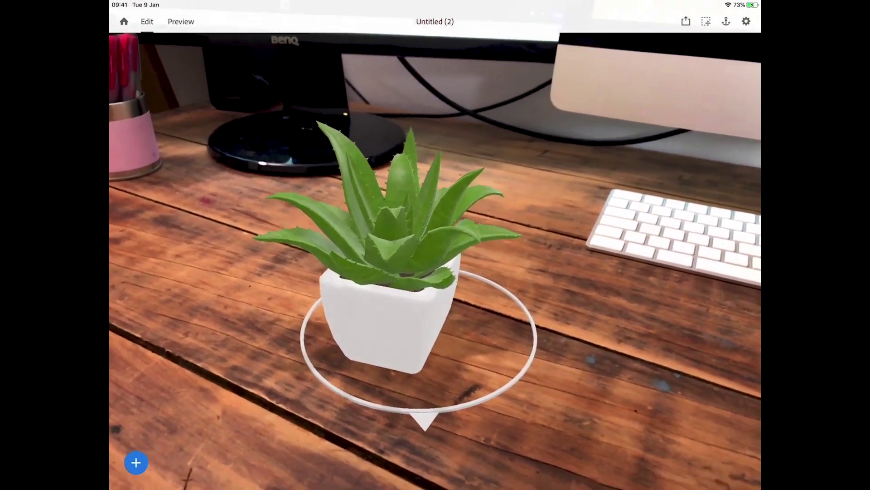
Select the succulent, show its rotation options, duplicate it twice, and select a smaller copy.
left_click(385, 265)
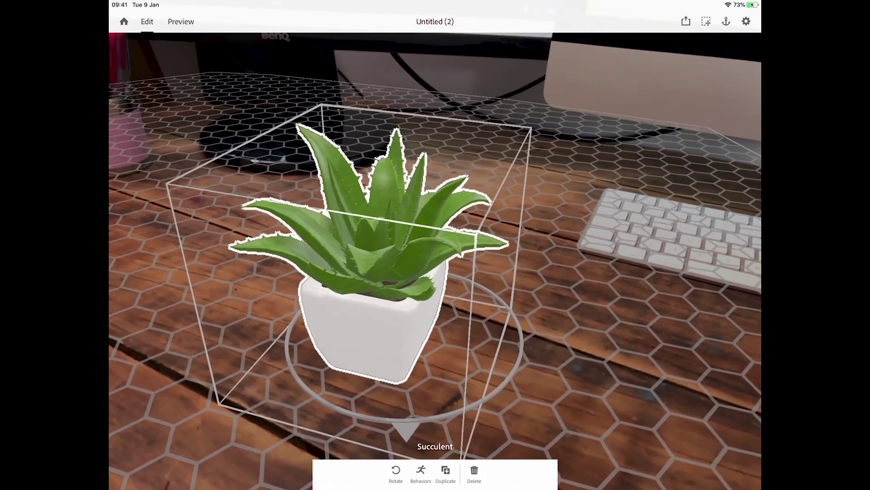
left_click(395, 472)
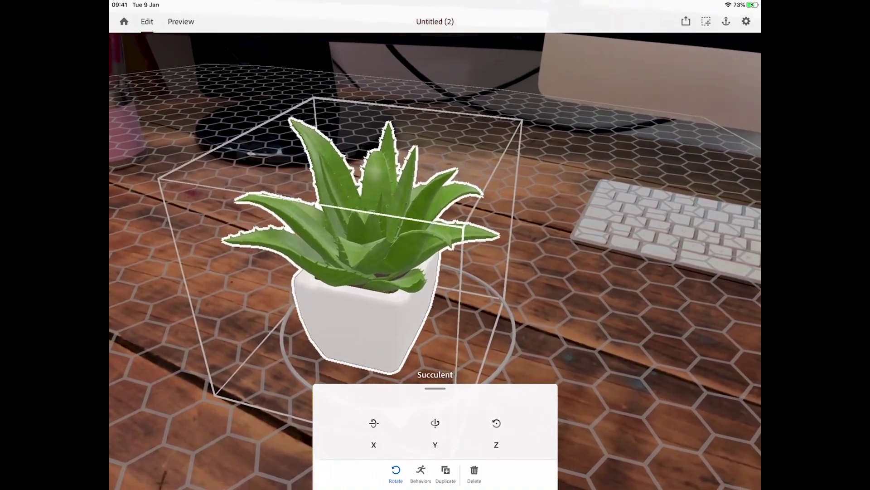
left_click(446, 473)
left_click(445, 473)
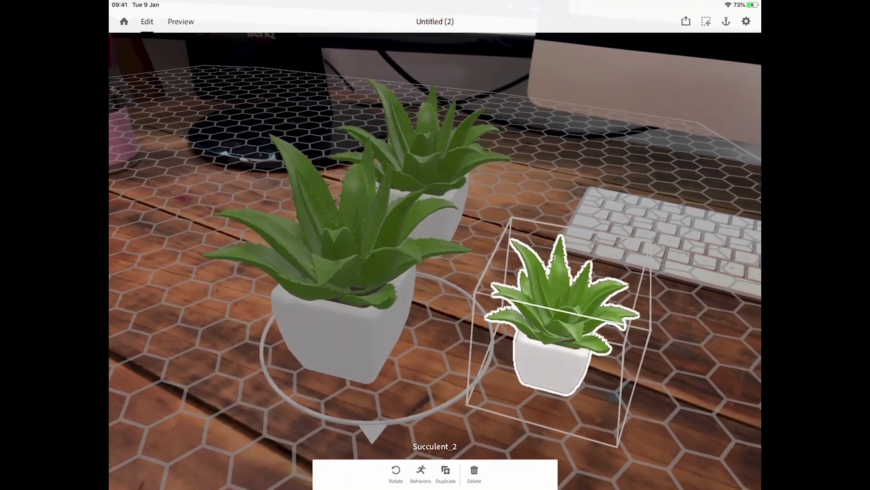
left_click(422, 156)
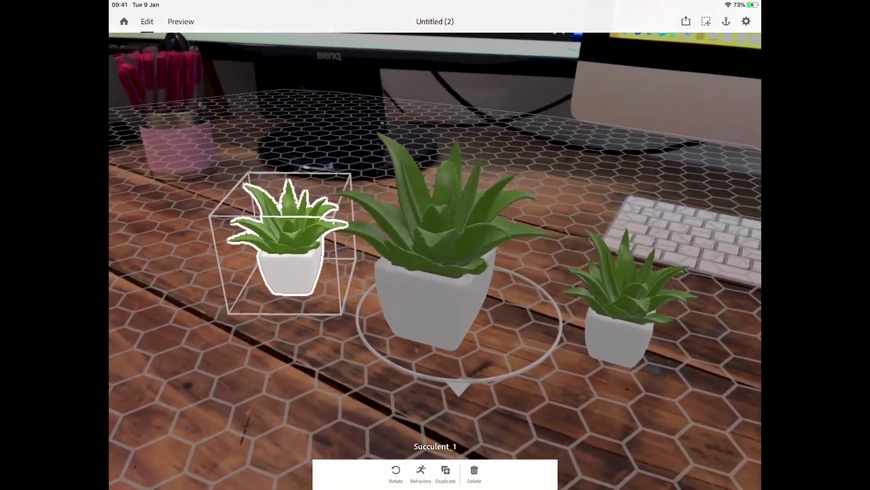
left_click(181, 22)
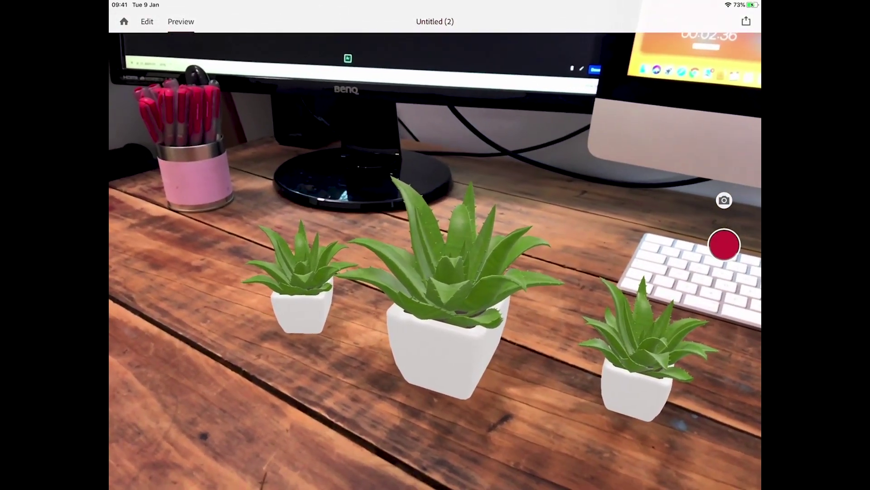
Exit the scene to the Adobe Aero home page.
left_click(123, 21)
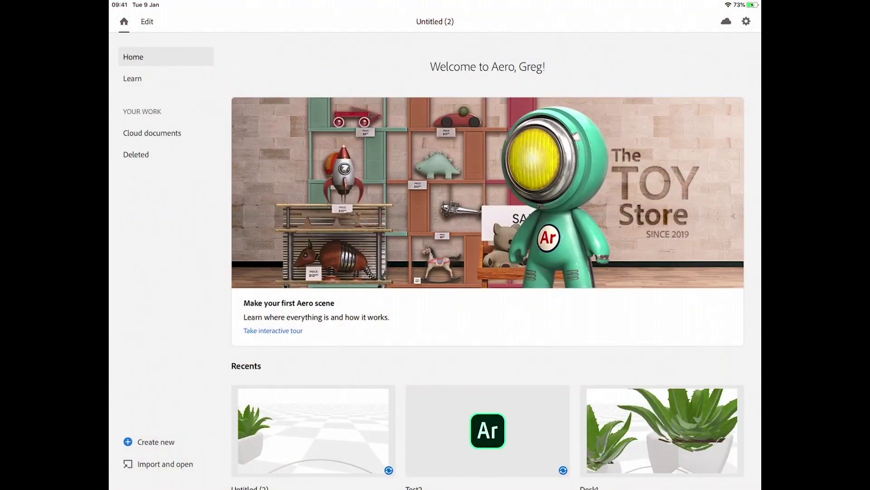
scroll(487, 272, "down", 3)
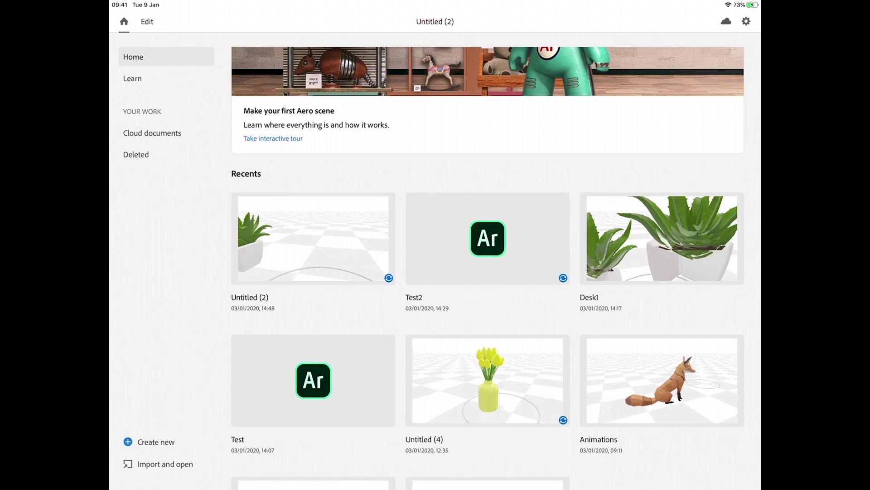
scroll(313, 238, "up", 3)
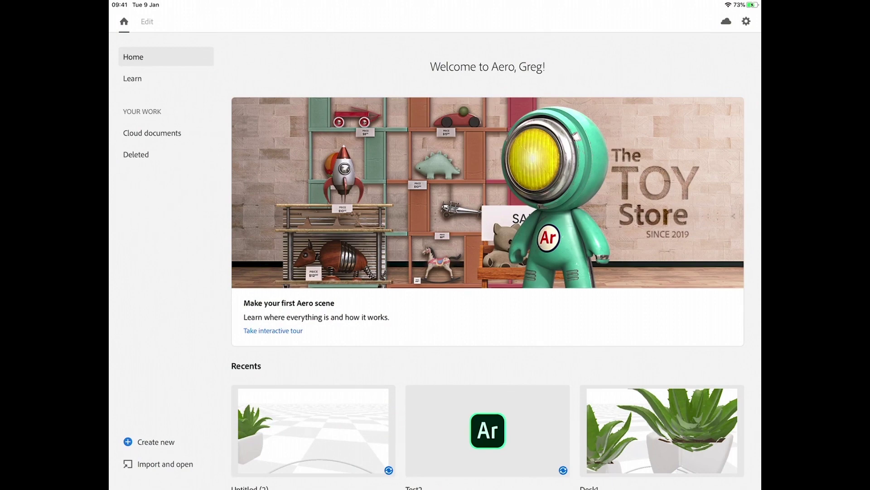
scroll(488, 272, "down", 3)
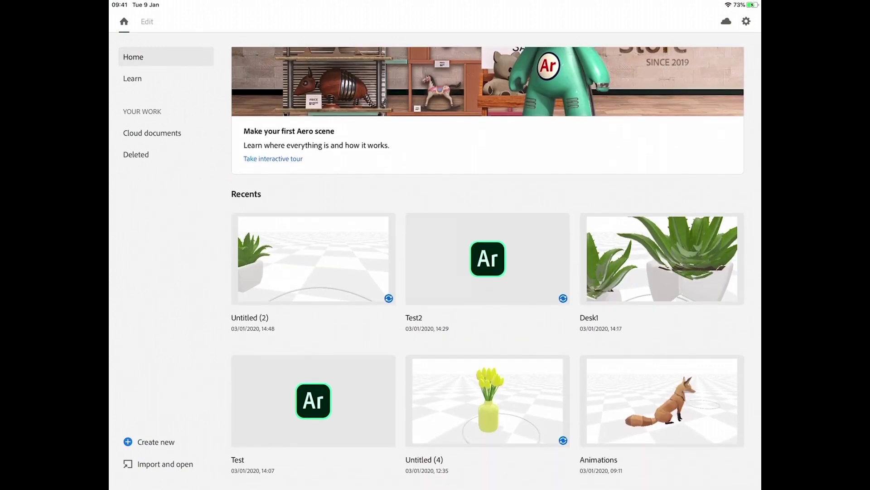
In the Cloud documents list, give the Untitled (2) scene the name Test1a.
left_click(152, 132)
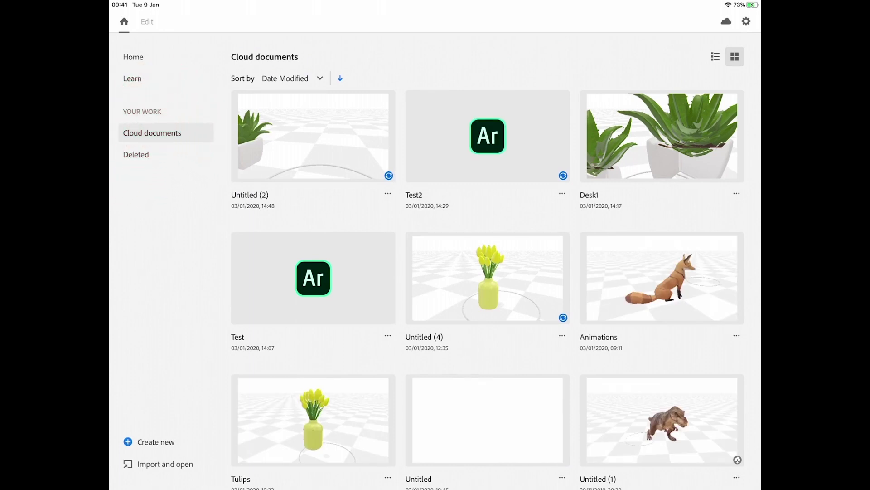
left_click(388, 193)
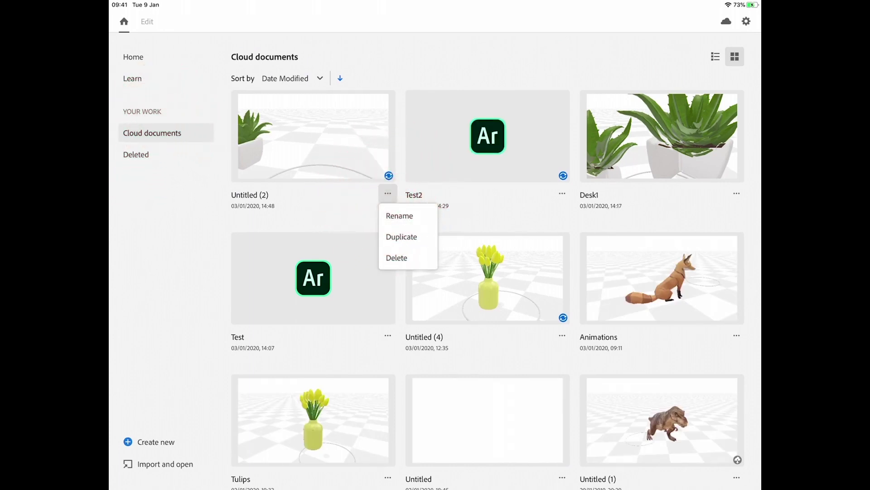
left_click(399, 215)
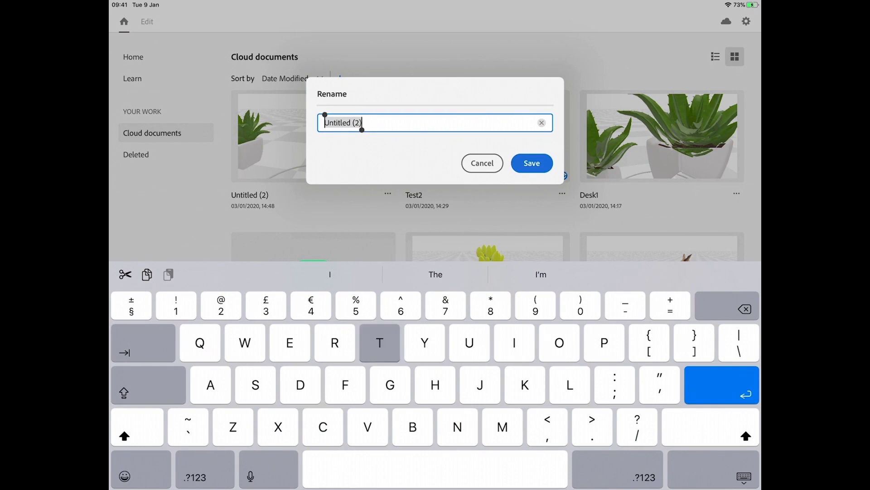
type("Test")
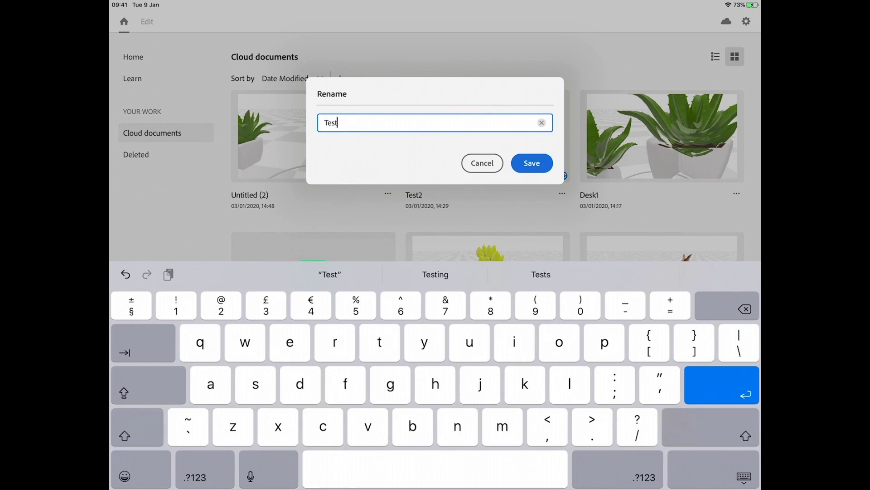
type("1a")
key("Return")
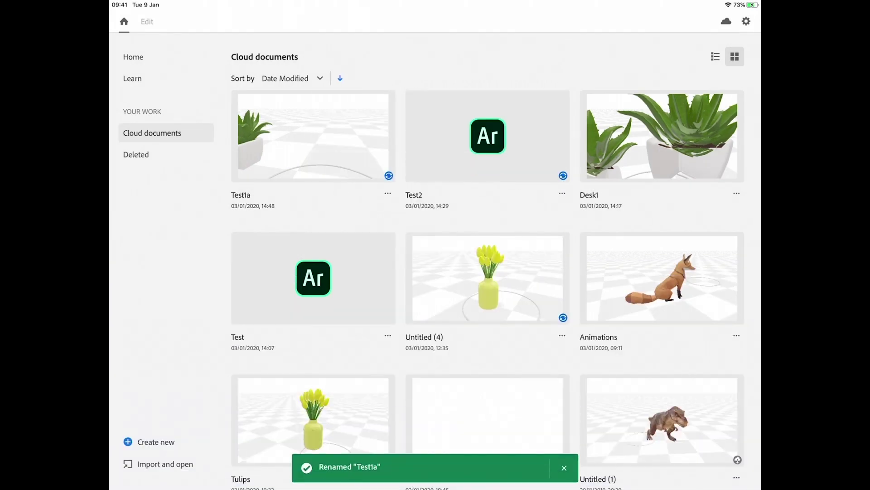
left_click(388, 193)
Choose Delete from the Test1a scene's options menu.
left_click(391, 259)
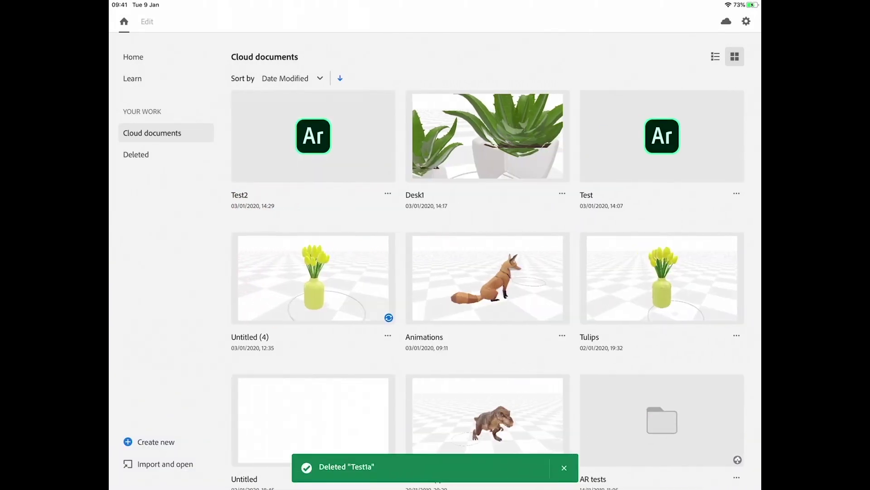